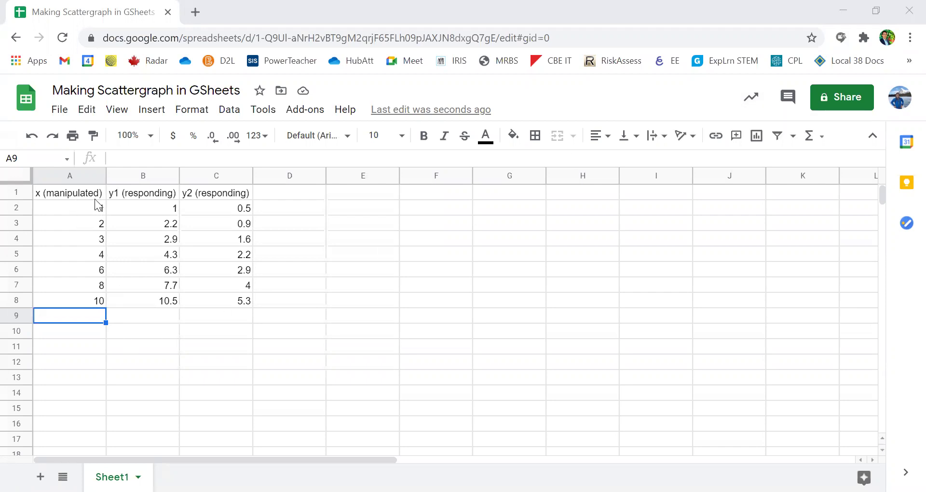
# Insert a chart from the data in cells A1:C8, including the header row
pyautogui.click(68, 197)
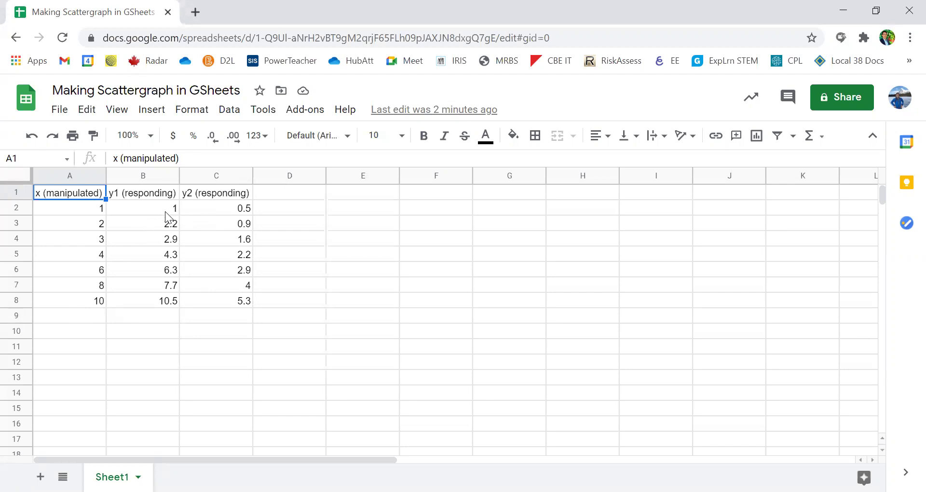
pyautogui.moveTo(95, 193); pyautogui.dragTo(230, 299)
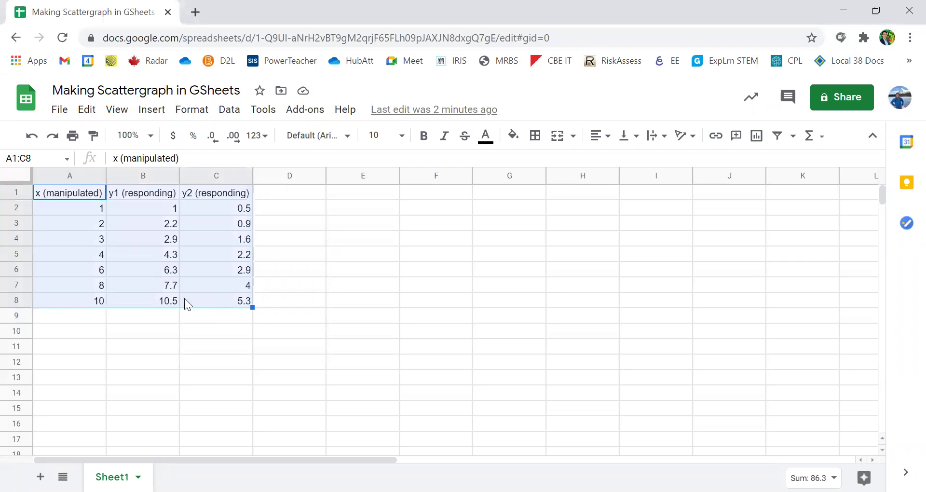
pyautogui.click(153, 111)
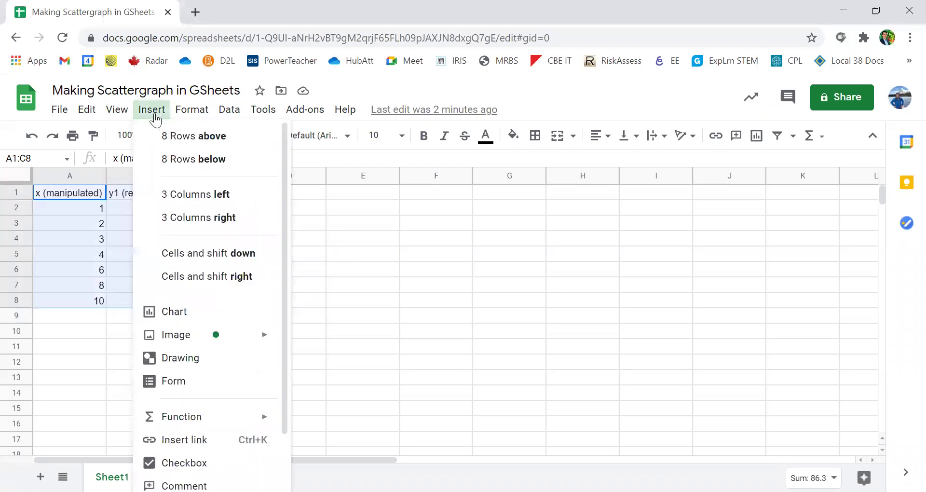
pyautogui.click(196, 313)
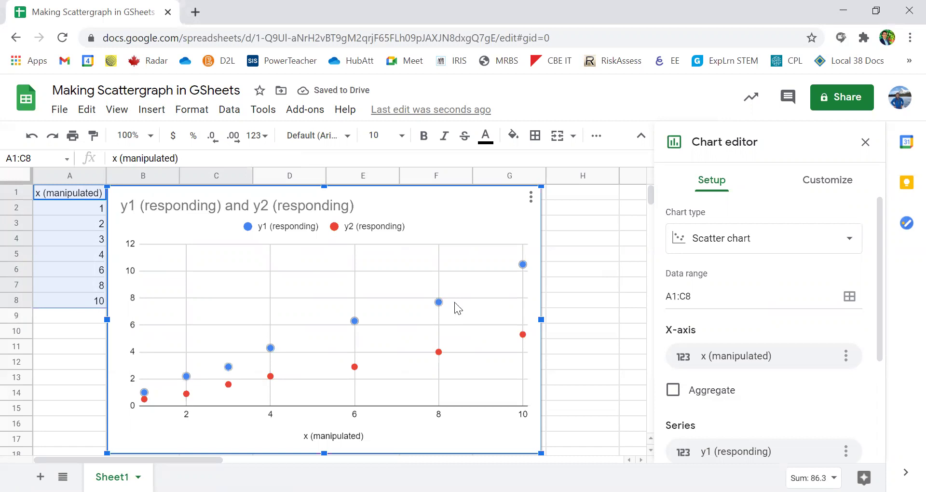
# Try the Line chart type and return the chart to Scatter chart
pyautogui.click(721, 245)
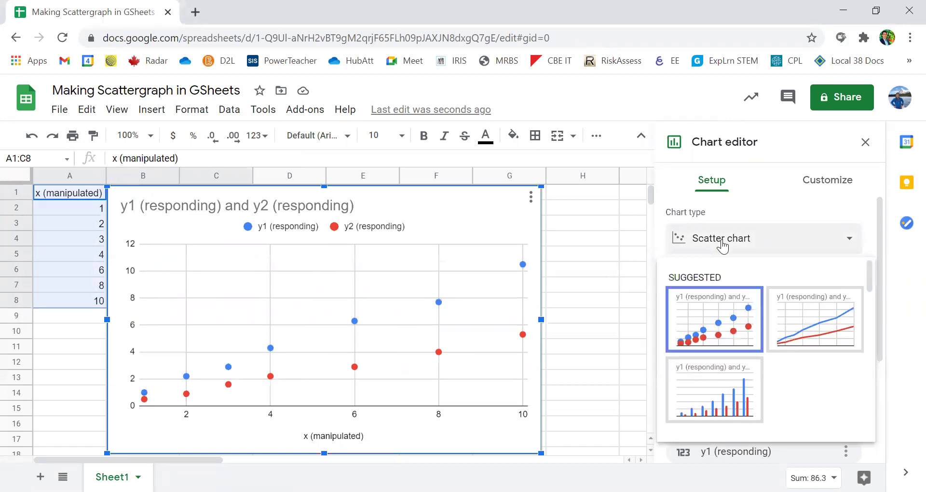
pyautogui.click(794, 326)
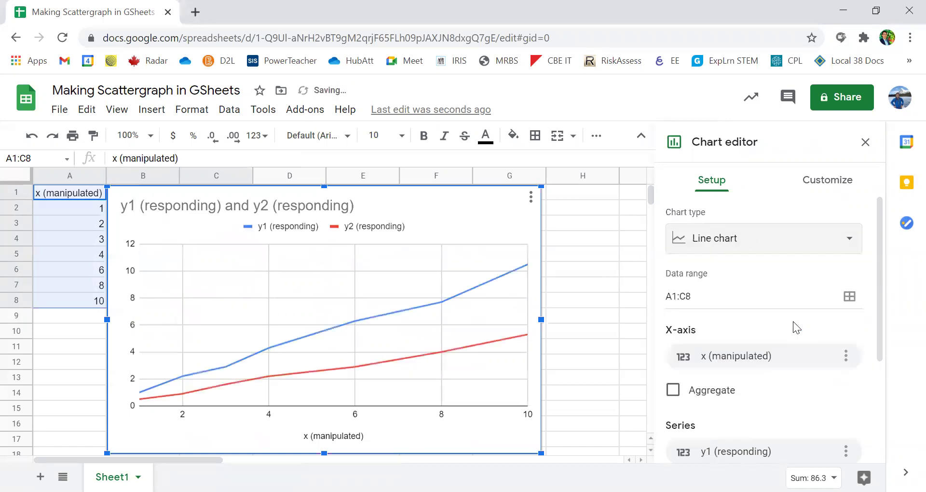
pyautogui.click(786, 252)
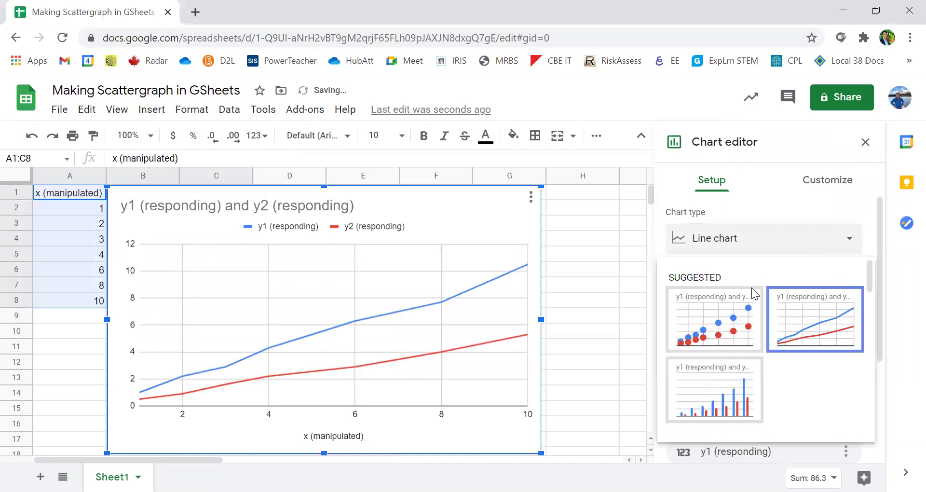
pyautogui.click(715, 314)
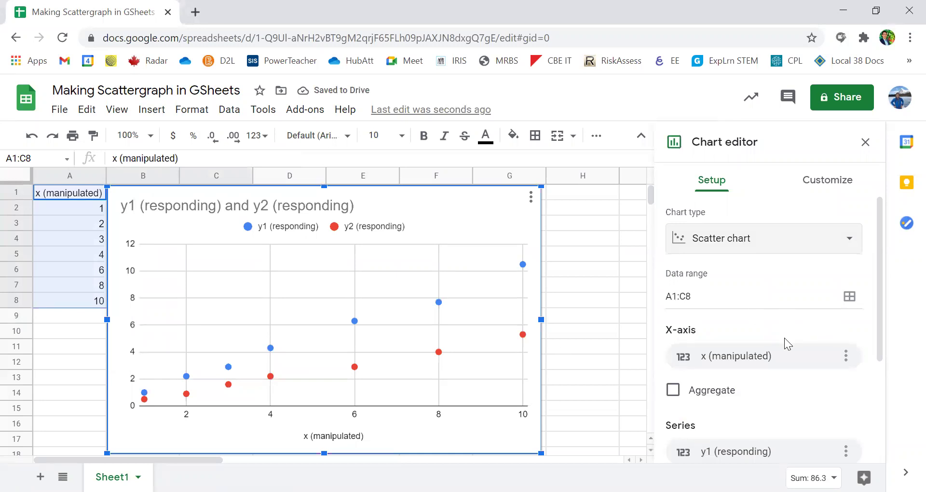
# Set the chart's vertical axis title to "y values"
pyautogui.scroll(-3, 760, 374)
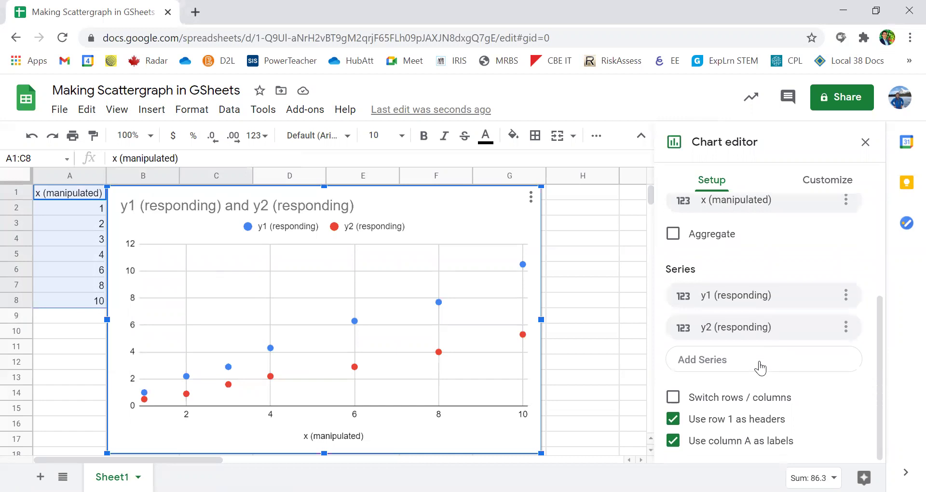
pyautogui.scroll(2, 756, 245)
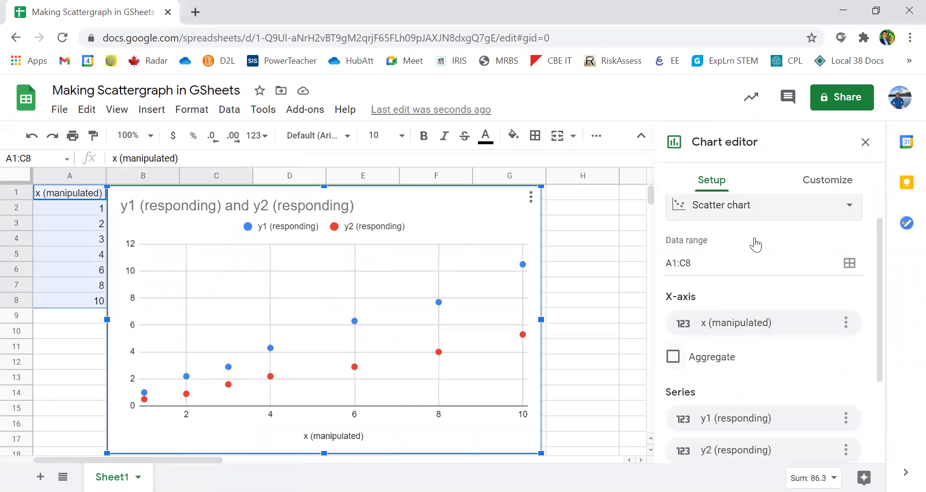
pyautogui.click(825, 186)
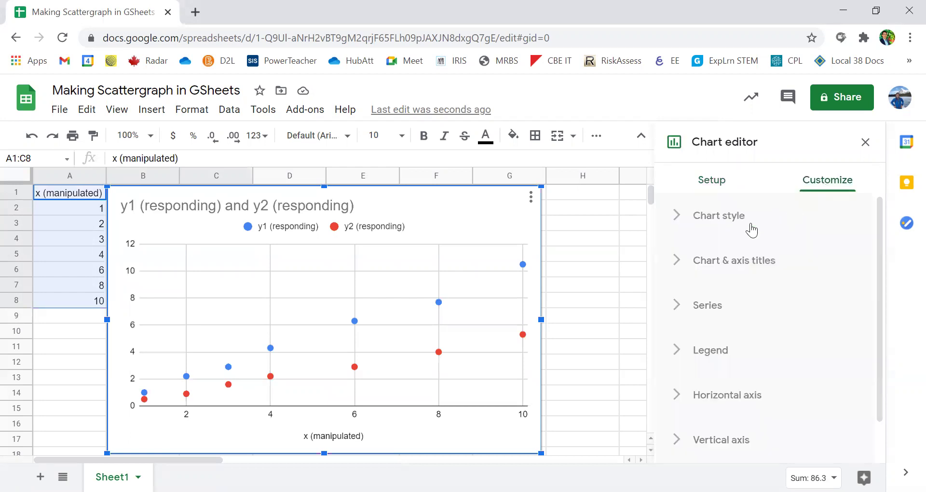
pyautogui.click(714, 272)
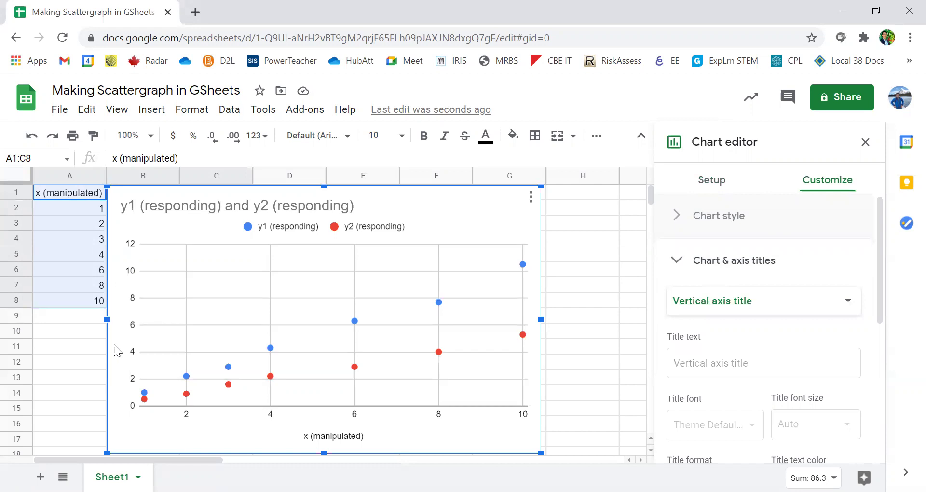
pyautogui.click(740, 309)
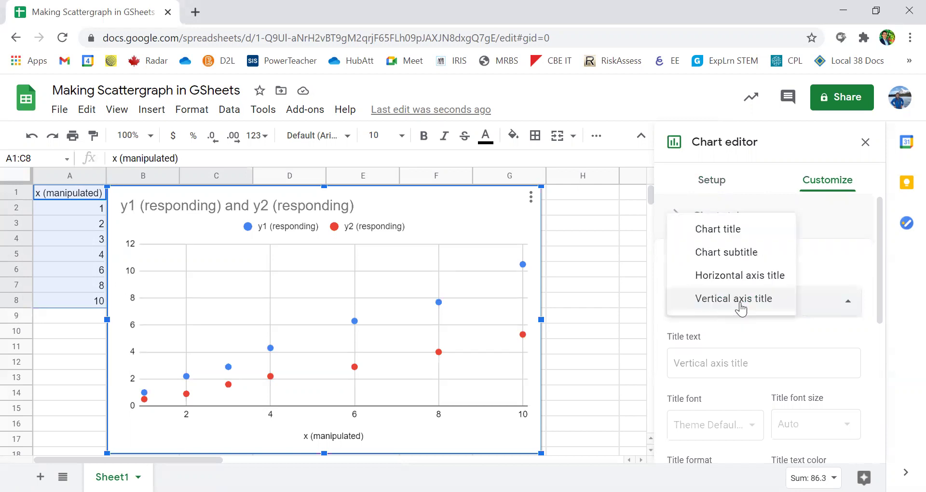
pyautogui.click(743, 367)
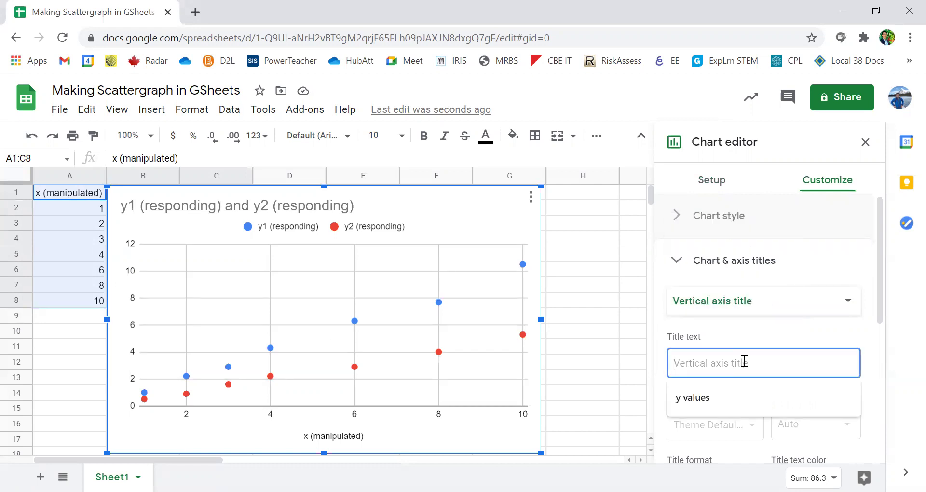
pyautogui.click(746, 394)
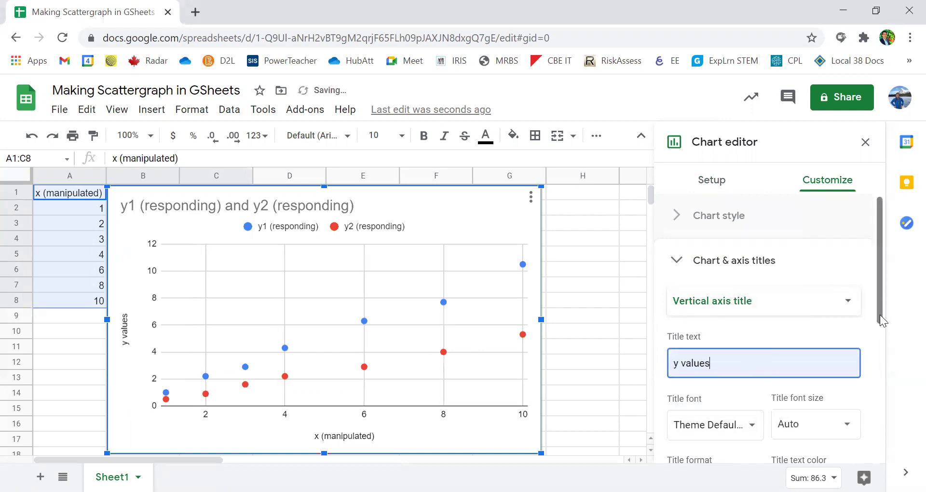
# Review the vertical axis title formatting options and open the chart title text for editing
pyautogui.moveTo(879, 315); pyautogui.dragTo(890, 365)
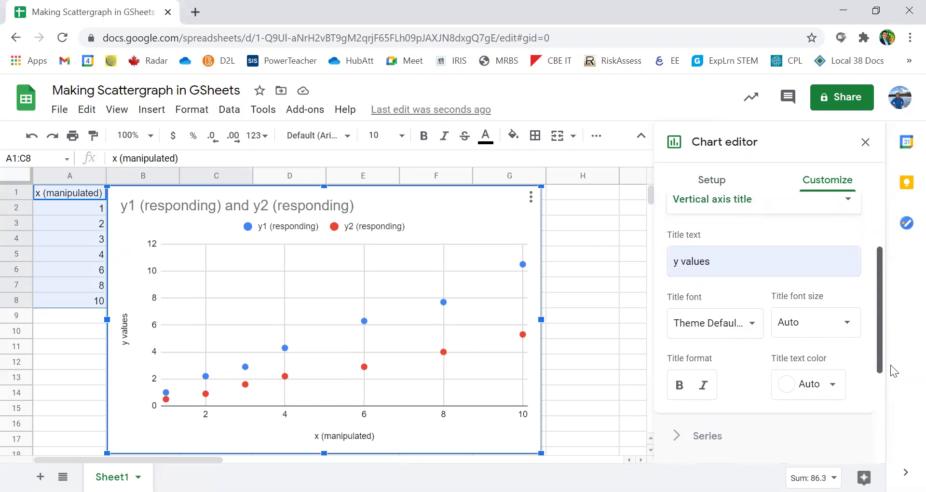
pyautogui.moveTo(890, 364); pyautogui.dragTo(873, 301)
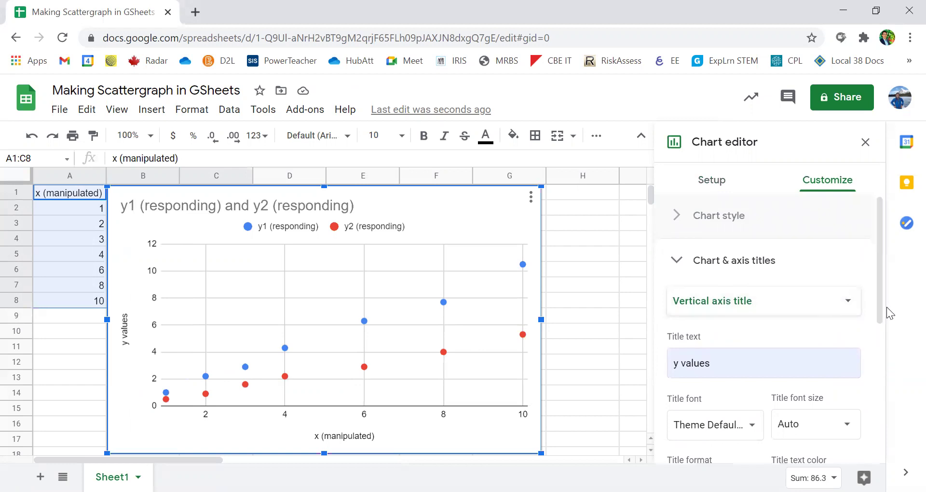
pyautogui.scroll(-1, 884, 320)
pyautogui.scroll(-1, 884, 320)
pyautogui.click(754, 266)
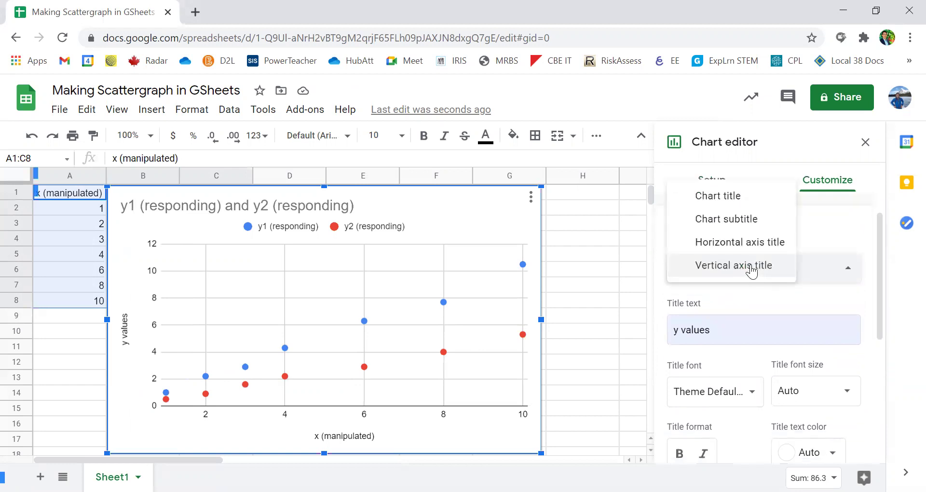
pyautogui.click(720, 198)
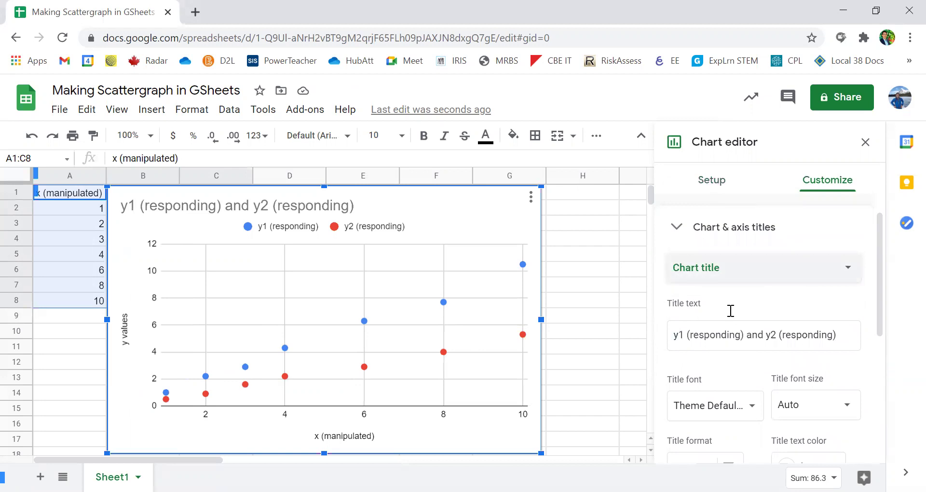
pyautogui.click(736, 332)
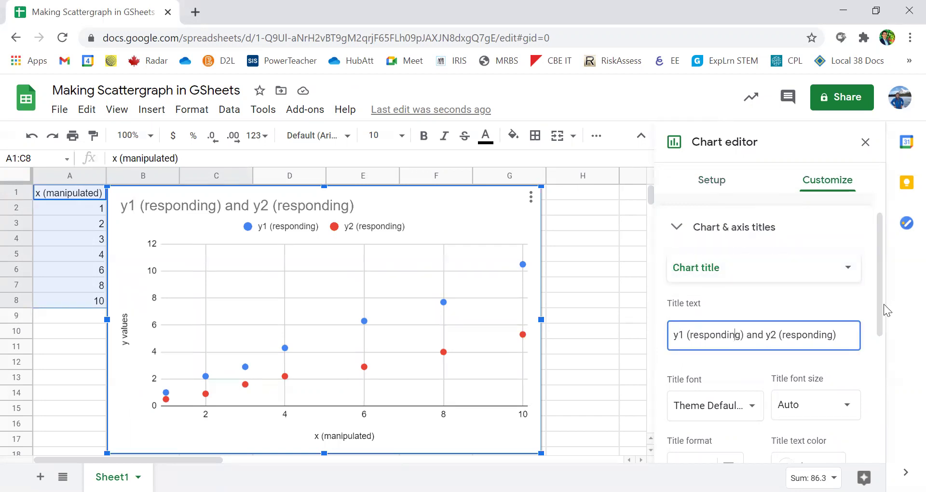
# Add a trendline to all series of the scatter chart
pyautogui.scroll(-3, 883, 329)
pyautogui.scroll(-3, 878, 354)
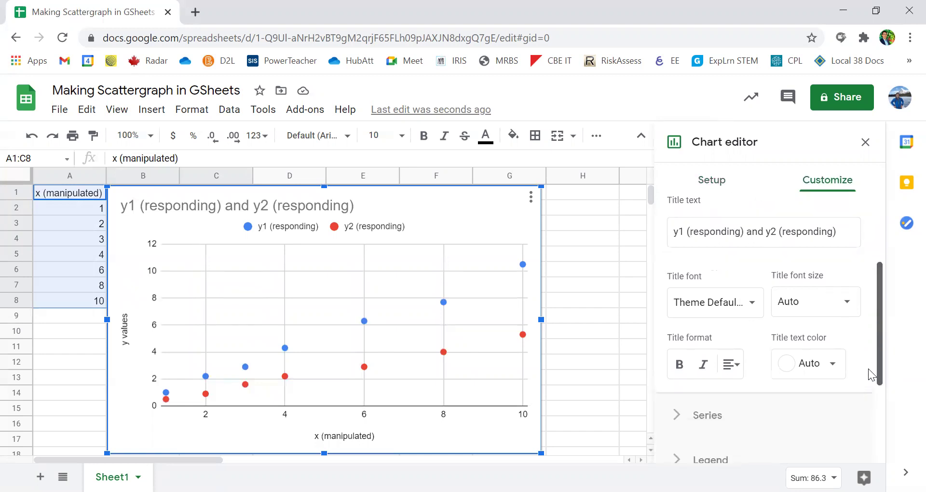
pyautogui.click(740, 353)
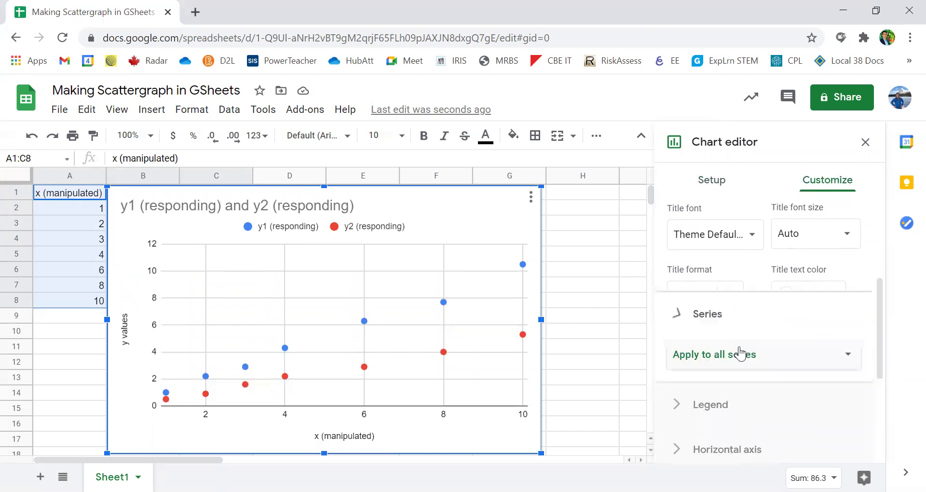
pyautogui.scroll(-5, 738, 366)
pyautogui.scroll(-3, 732, 380)
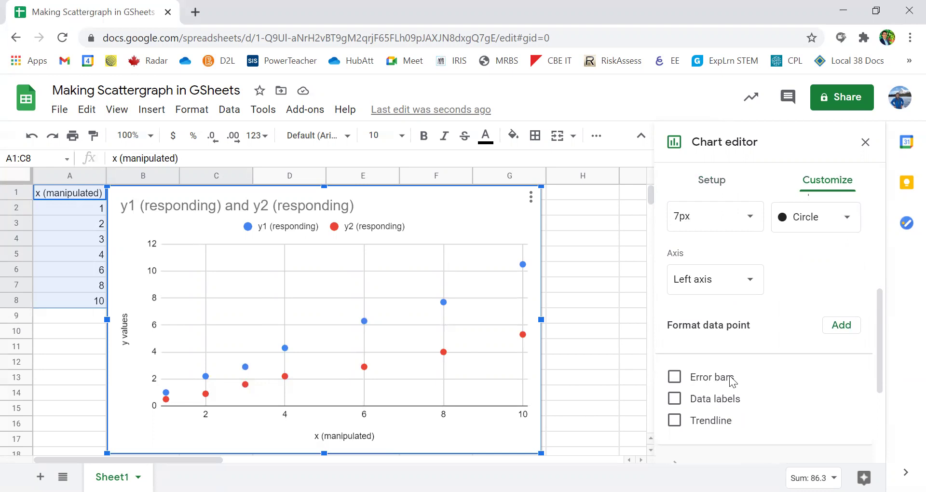
pyautogui.click(726, 370)
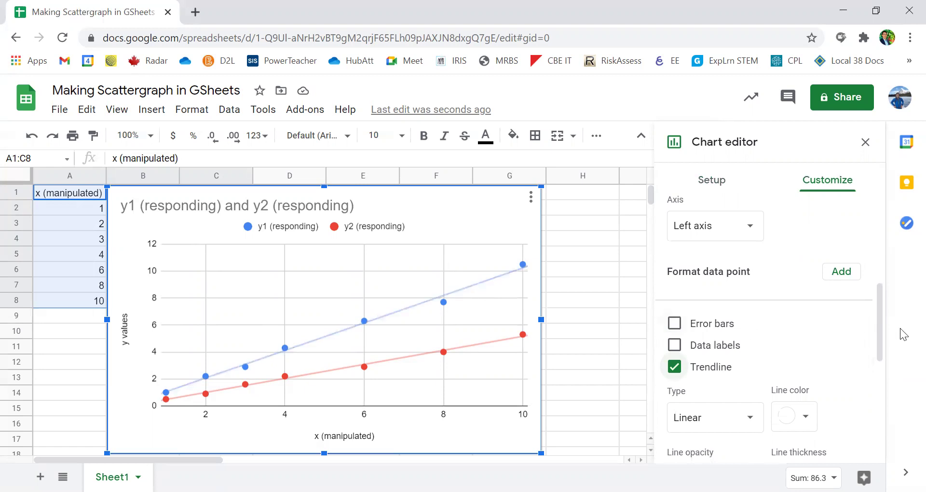
# Keep the trendline type as Linear and set the trendline label to Use Equation
pyautogui.moveTo(880, 343); pyautogui.dragTo(880, 351)
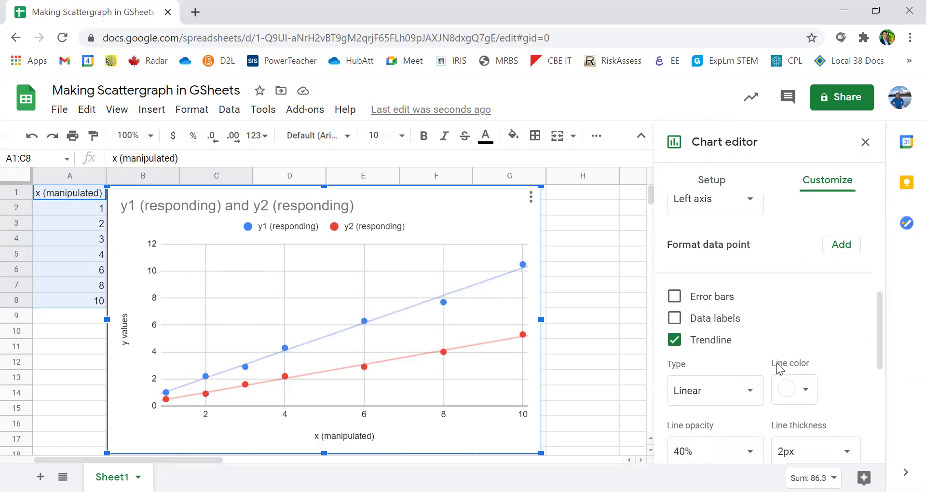
pyautogui.click(750, 396)
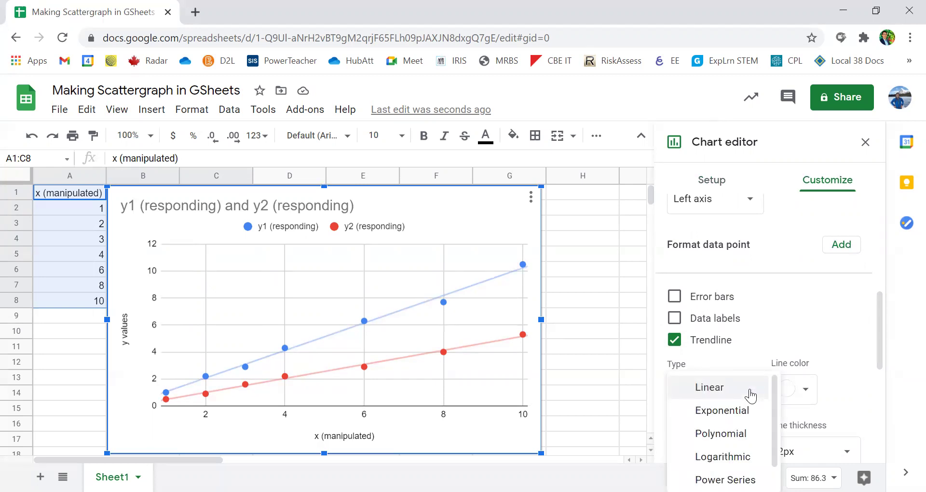
pyautogui.click(855, 390)
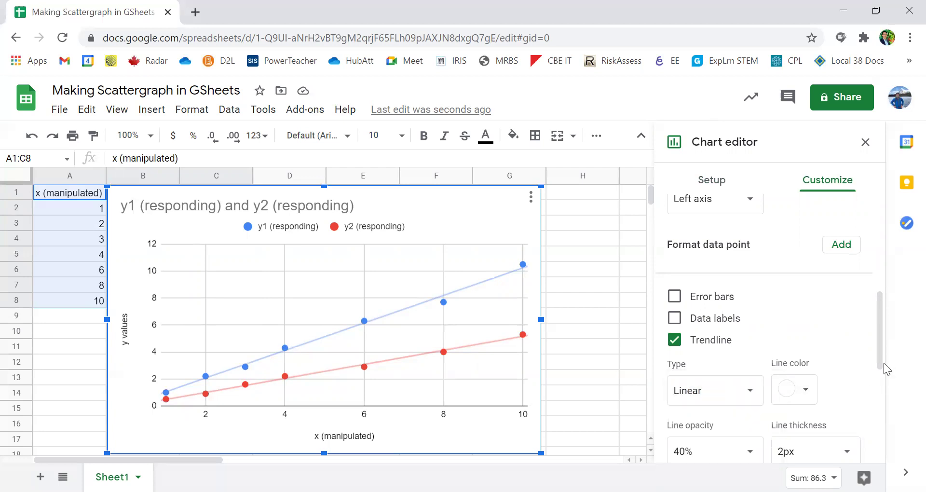
pyautogui.moveTo(878, 359); pyautogui.dragTo(880, 406)
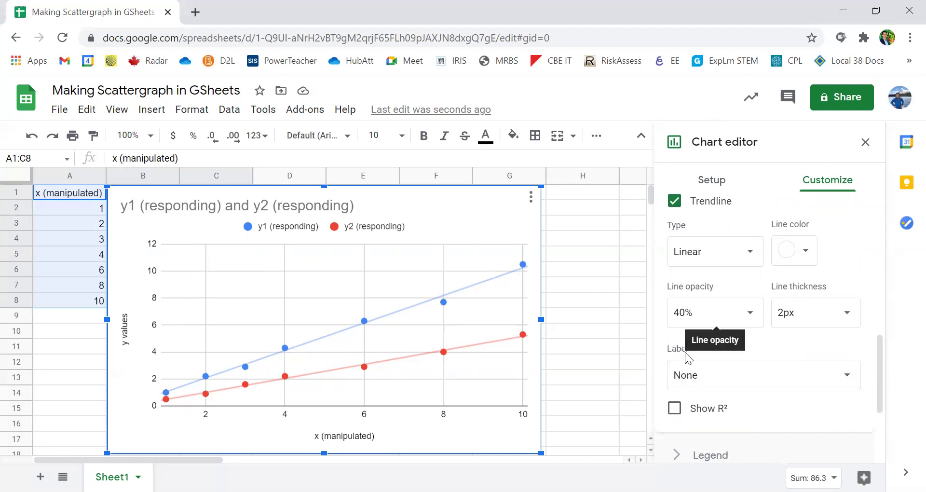
pyautogui.click(743, 384)
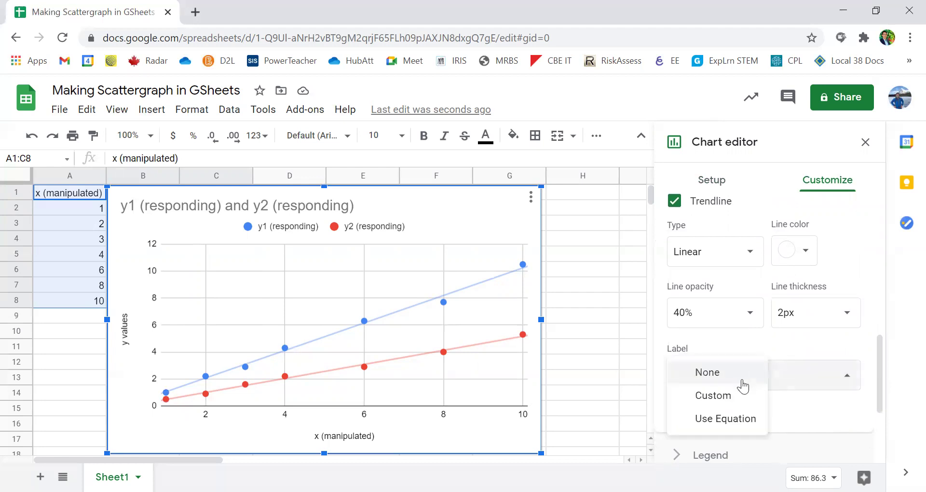
pyautogui.click(737, 422)
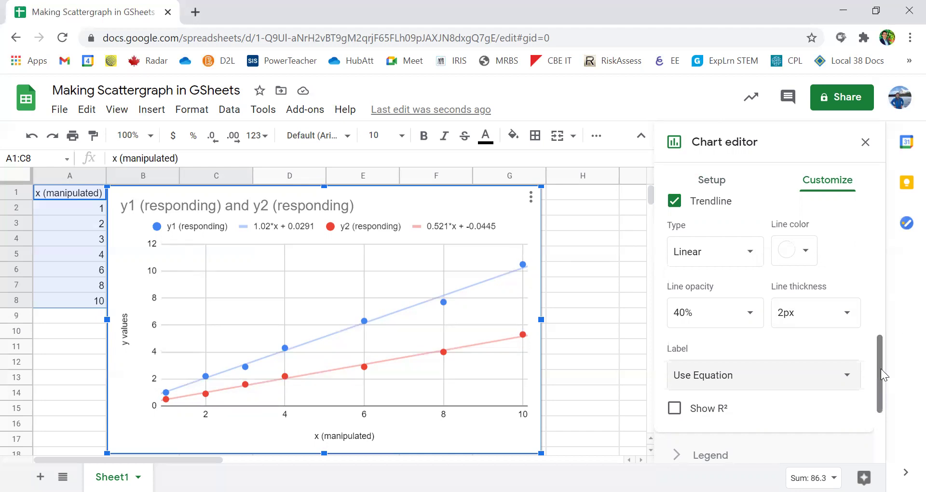
# Look through the chart's legend settings and open the vertical axis settings
pyautogui.moveTo(874, 398); pyautogui.dragTo(876, 412)
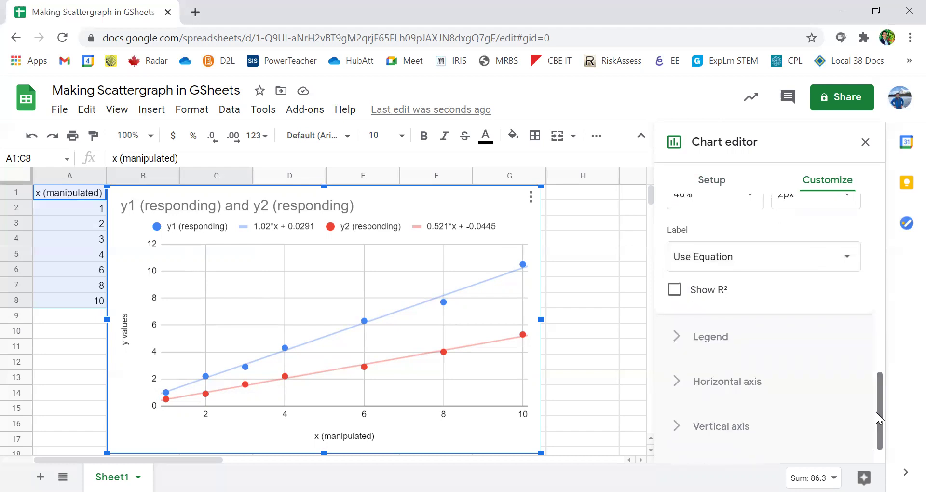
pyautogui.click(758, 338)
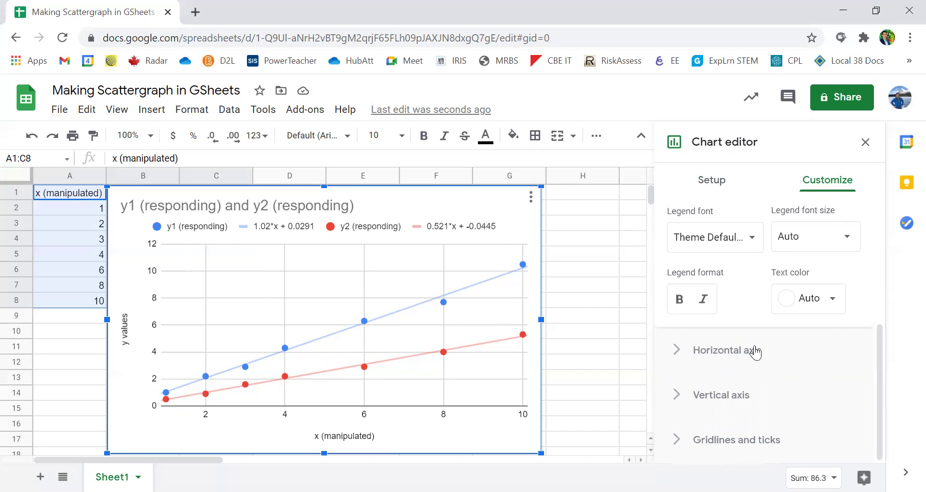
pyautogui.click(709, 395)
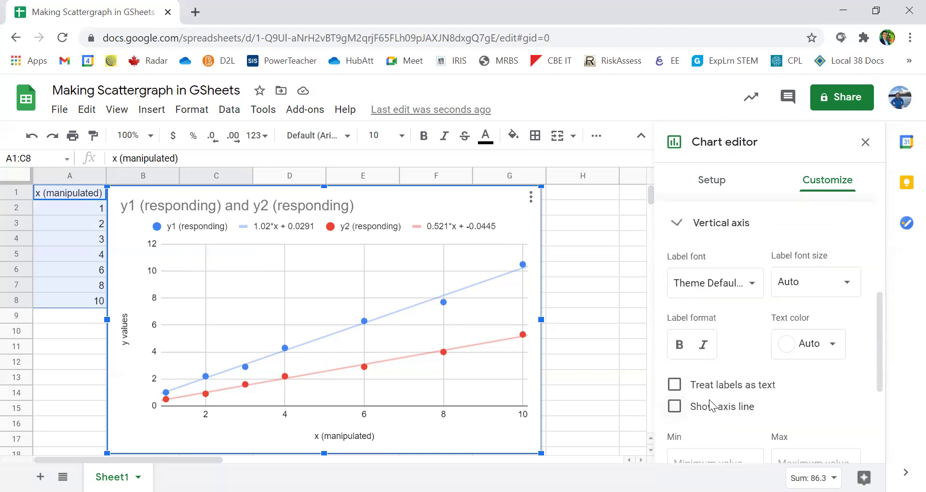